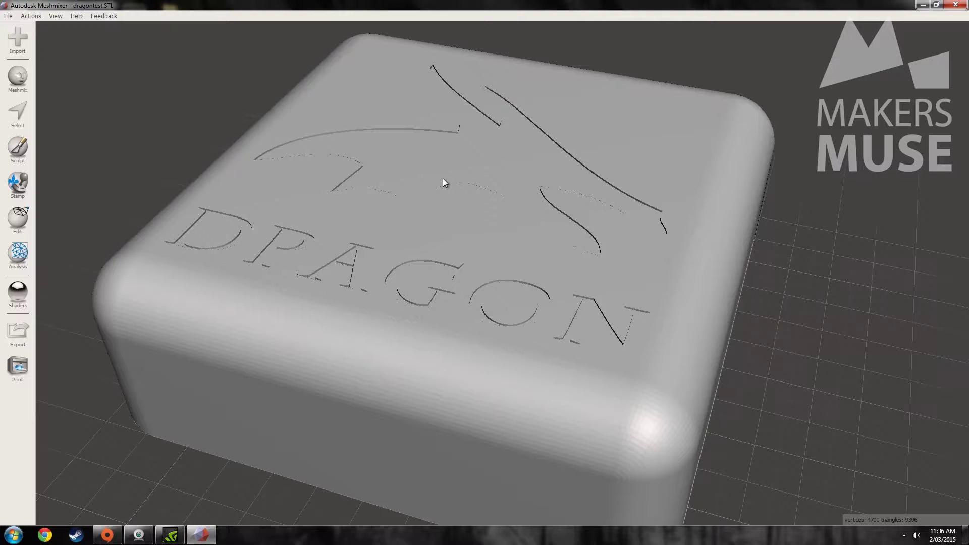
Orbit to the engraved top face and run Generate Face Groups on the box mesh
right_drag(417, 143, 454, 166)
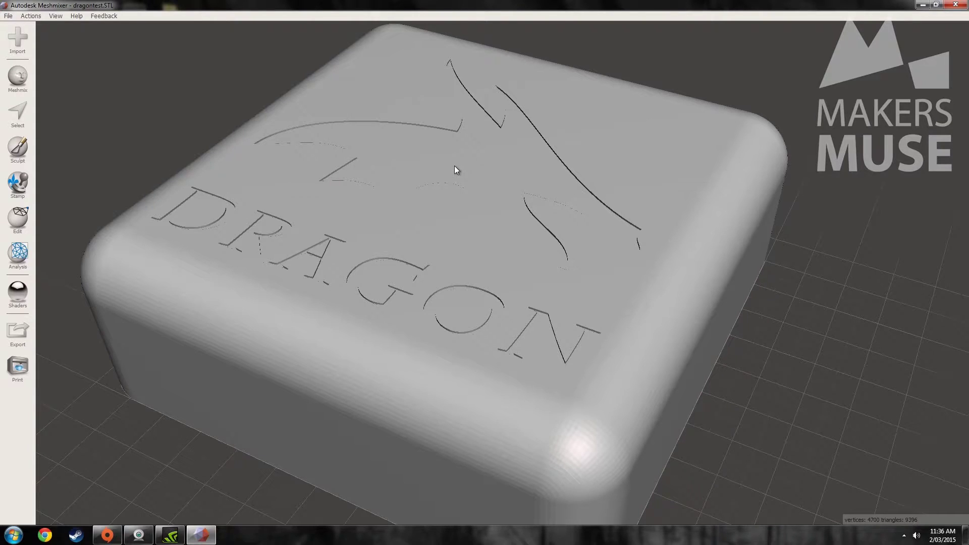
right_drag(266, 54, 452, 206)
right_drag(445, 273, 501, 261)
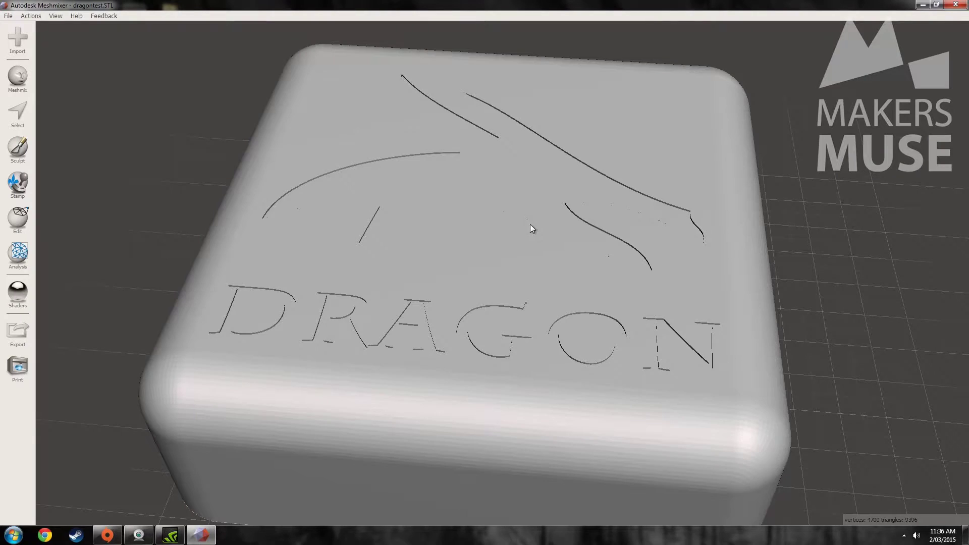
right_drag(531, 224, 524, 205)
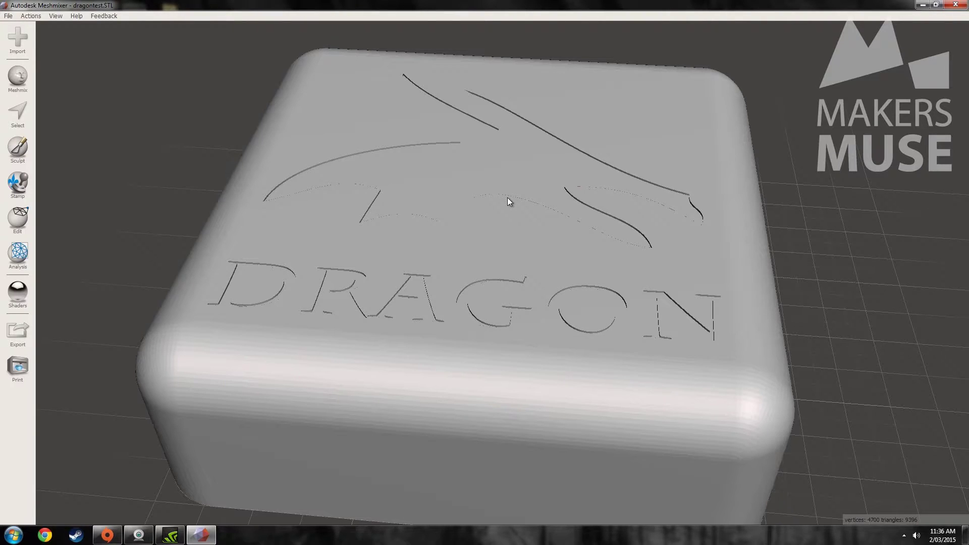
right_drag(523, 201, 753, 323)
click(22, 230)
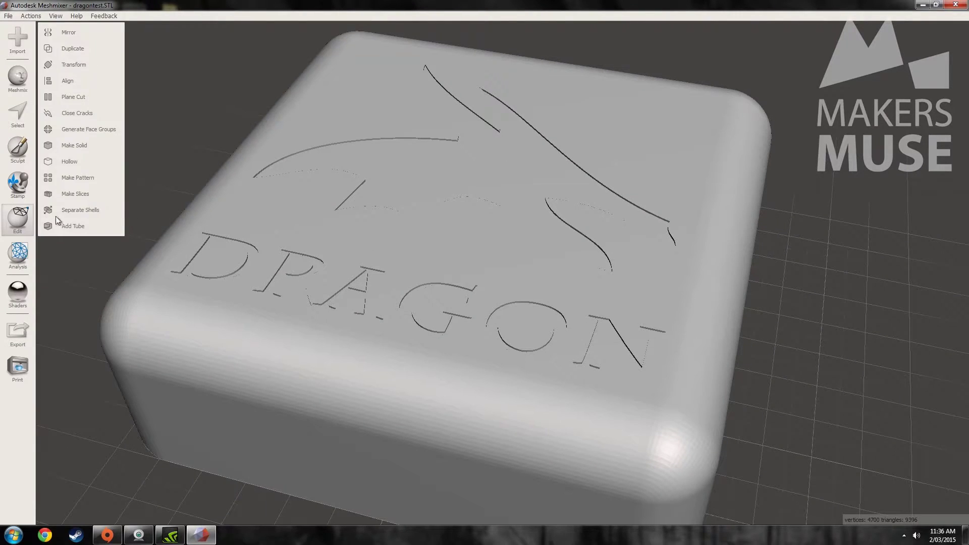
click(93, 131)
right_drag(96, 131, 323, 212)
Try angle thresholds 37.68 and 20.87, settle on 53.91, and accept
drag(57, 61, 80, 60)
right_drag(131, 81, 89, 84)
drag(74, 60, 65, 62)
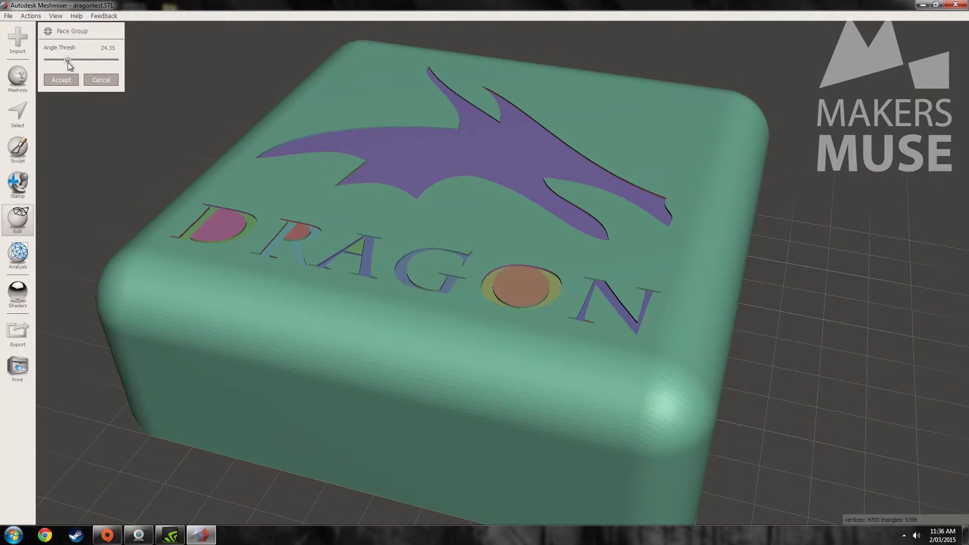
right_drag(129, 68, 256, 102)
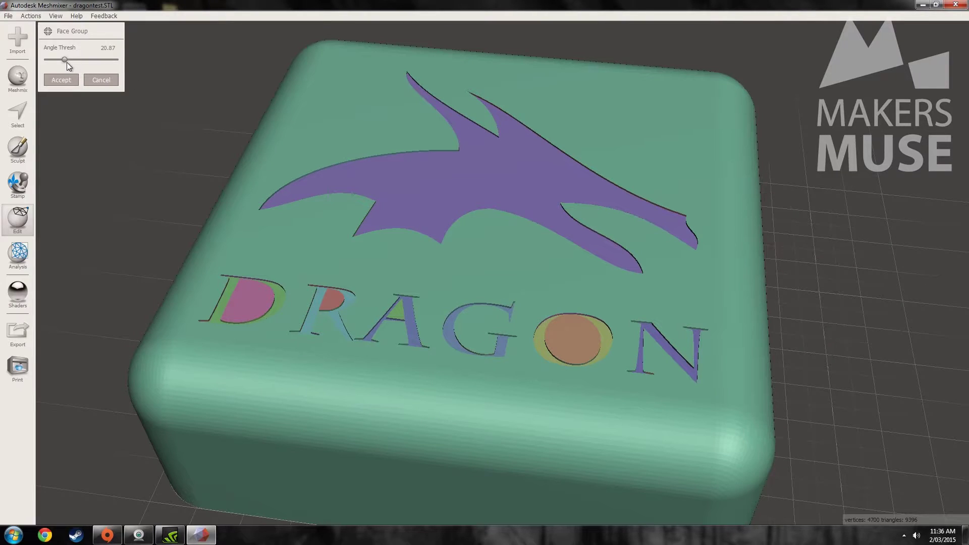
drag(71, 61, 93, 63)
right_drag(141, 76, 388, 121)
right_drag(634, 173, 566, 145)
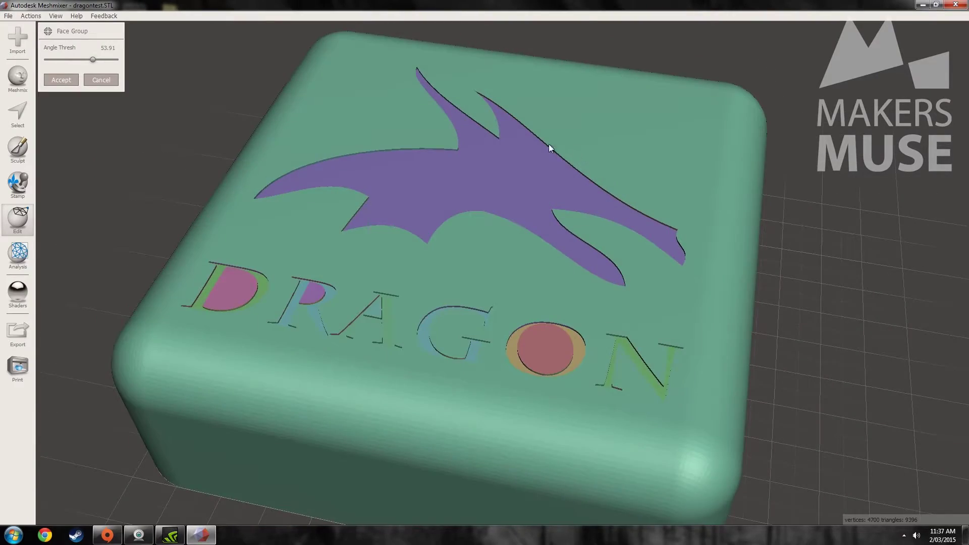
right_drag(451, 130, 387, 207)
key(Return)
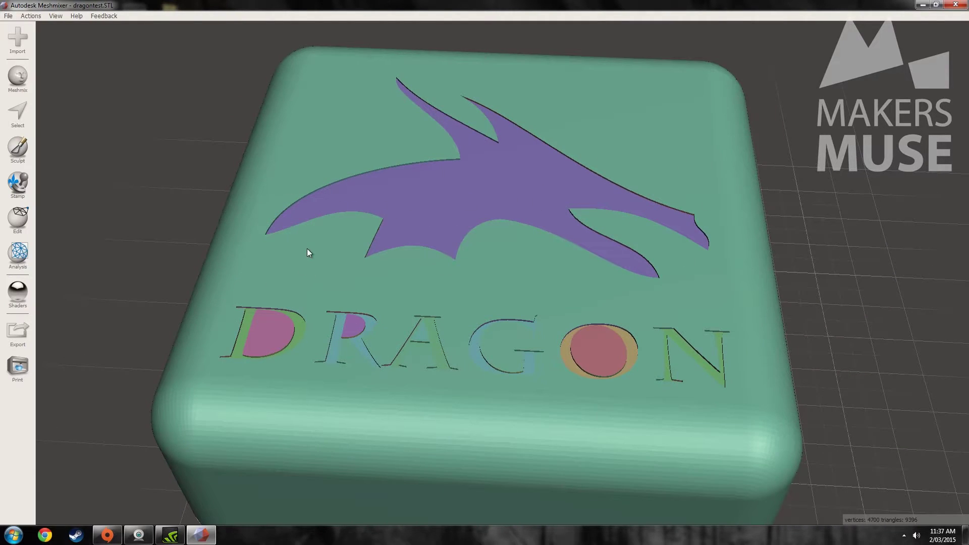
With the Select tool, select the dragon logo's face group
click(18, 113)
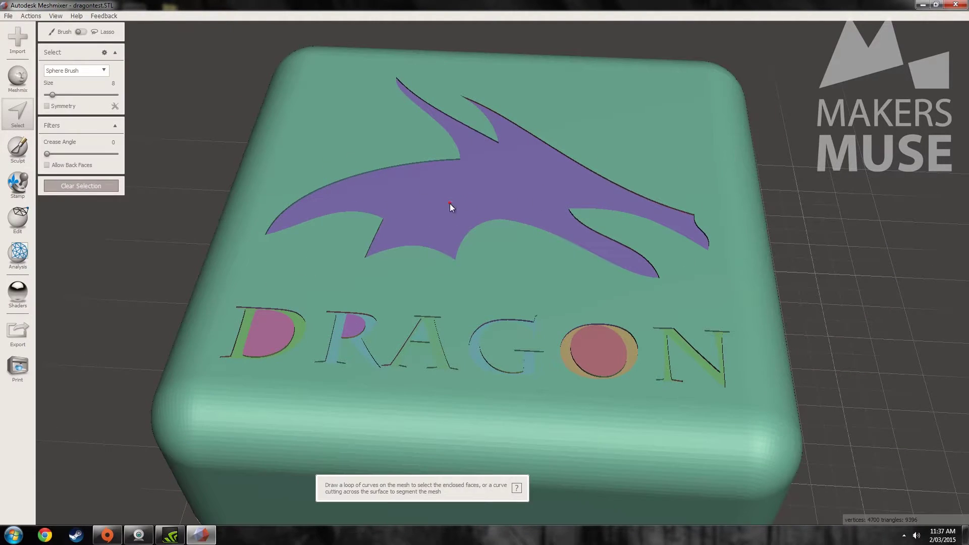
double_click(508, 184)
right_drag(481, 165, 389, 203)
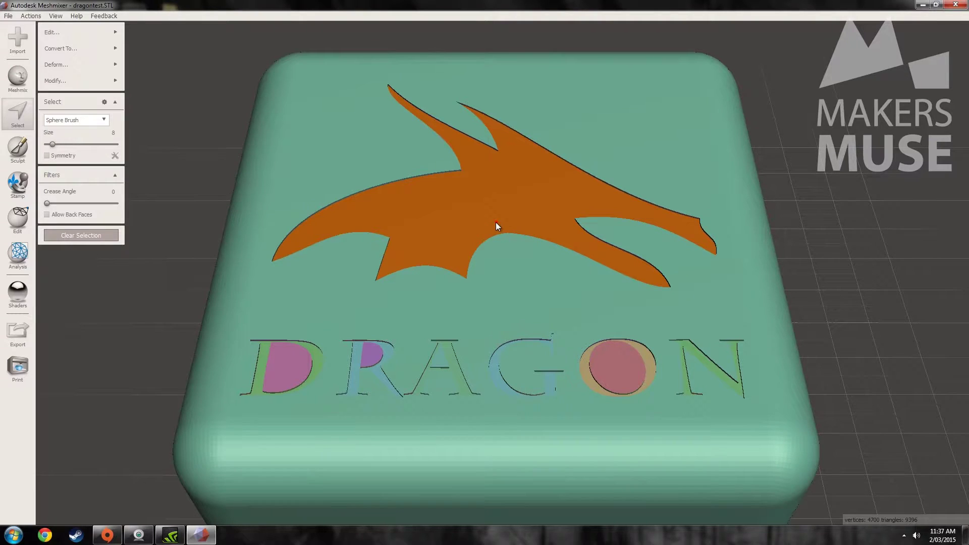
right_drag(496, 222, 460, 210)
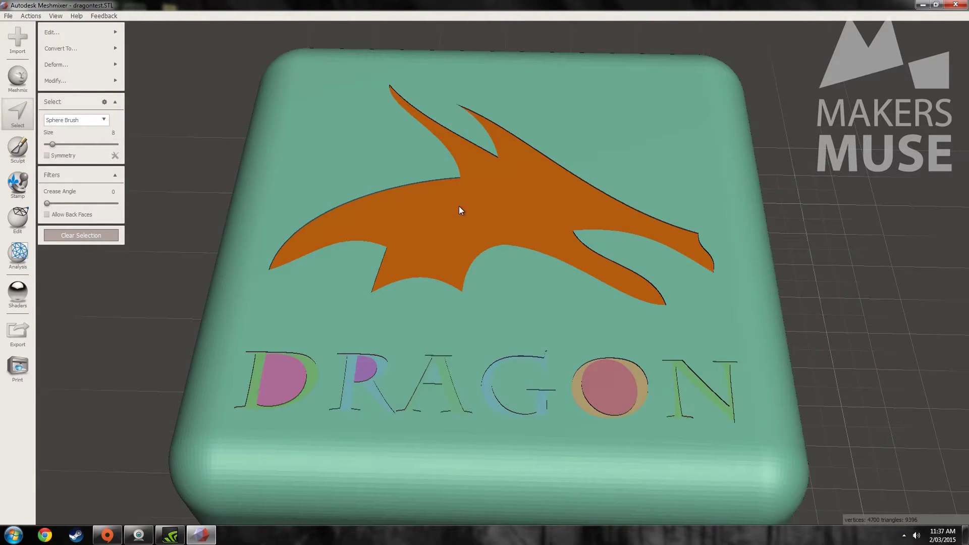
right_drag(298, 138, 311, 382)
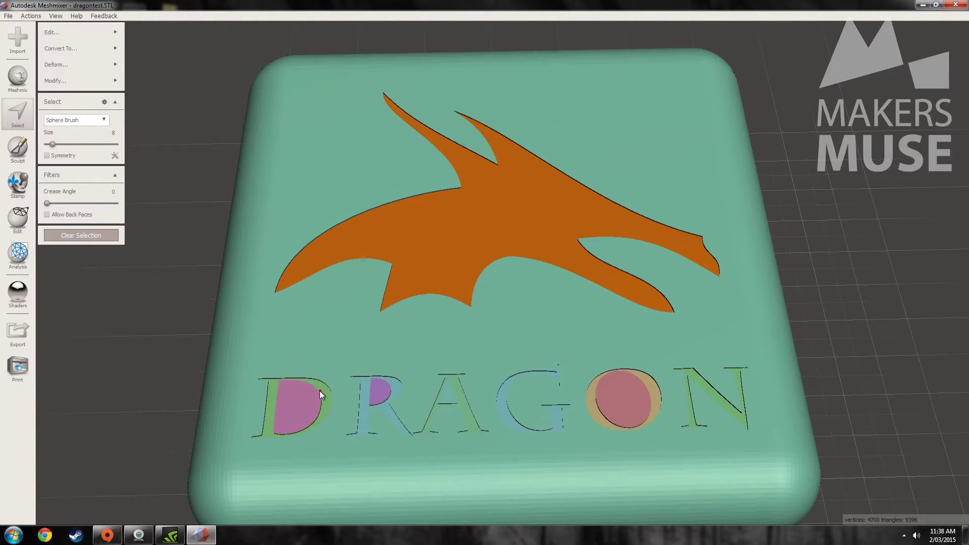
Add the face groups of letters D, R, A, G, O and N to the selection
double_click(329, 386)
double_click(400, 387)
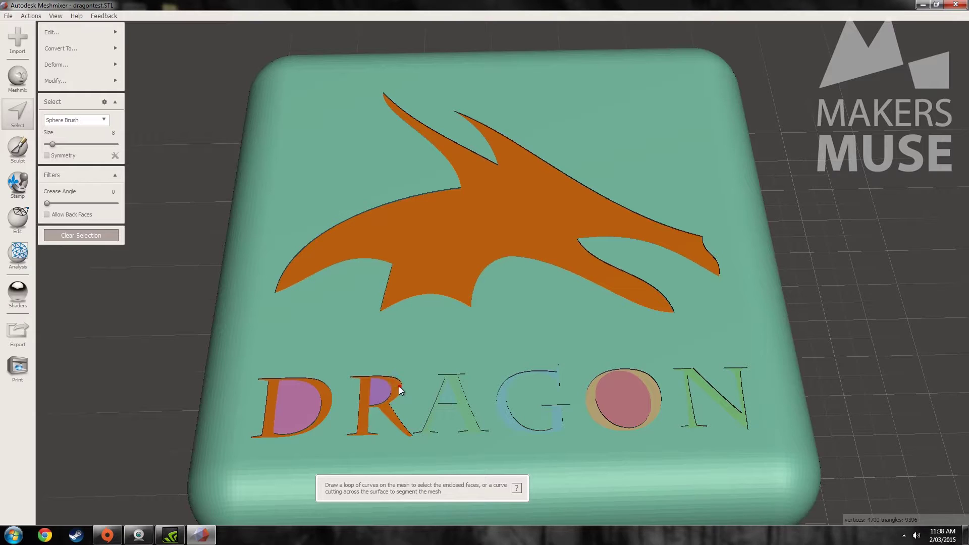
double_click(456, 384)
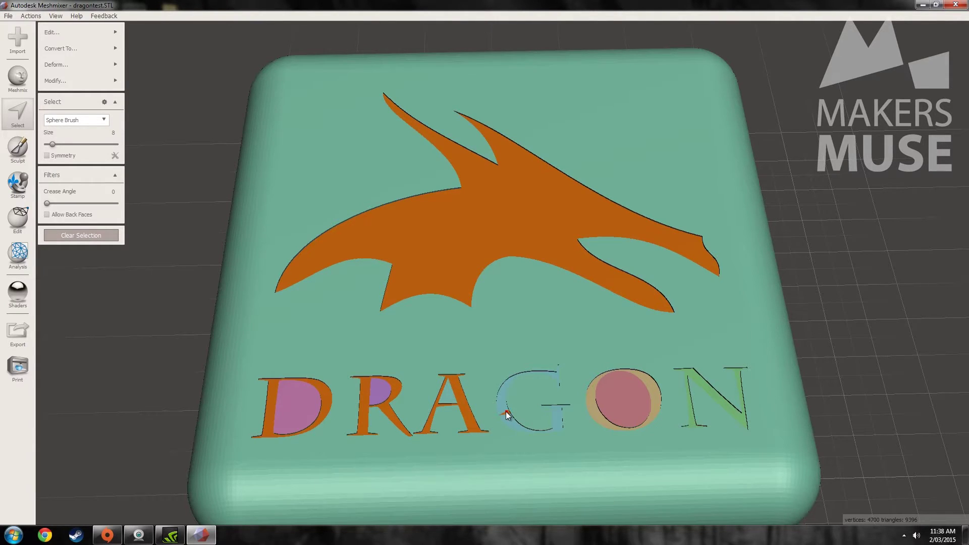
double_click(506, 411)
double_click(591, 396)
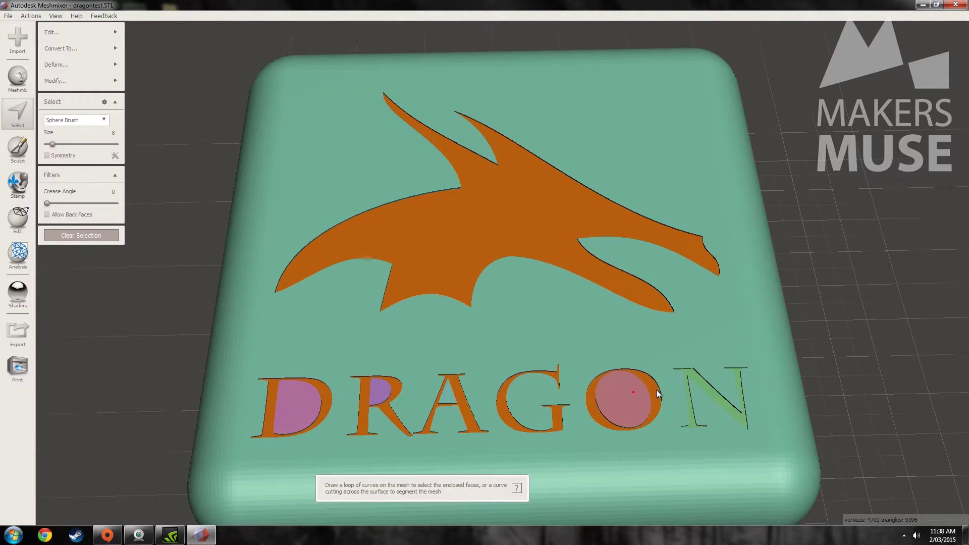
double_click(701, 380)
right_drag(701, 381, 543, 293)
right_drag(328, 286, 288, 238)
right_drag(347, 210, 474, 148)
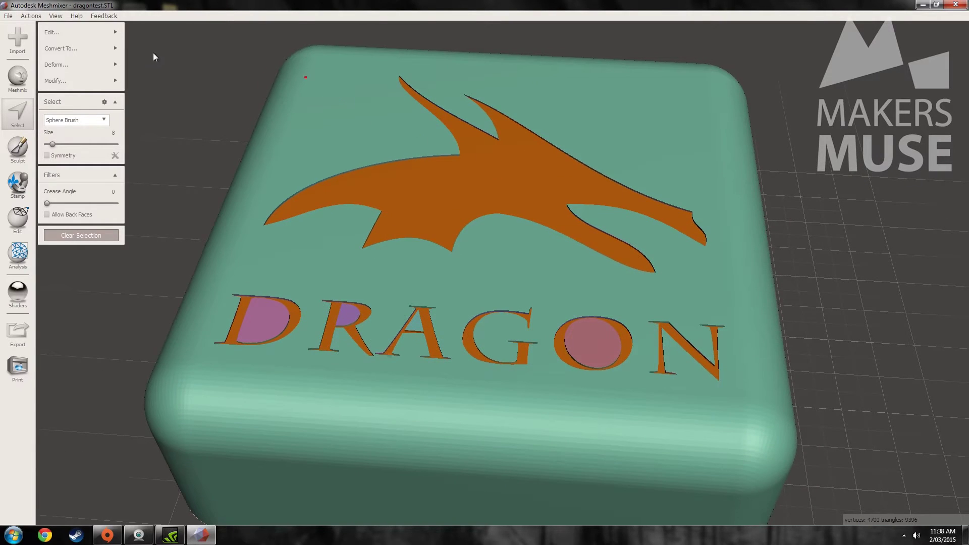
Start Transform on the selected logo and letters and lift them above the top face
mouse_move(92, 62)
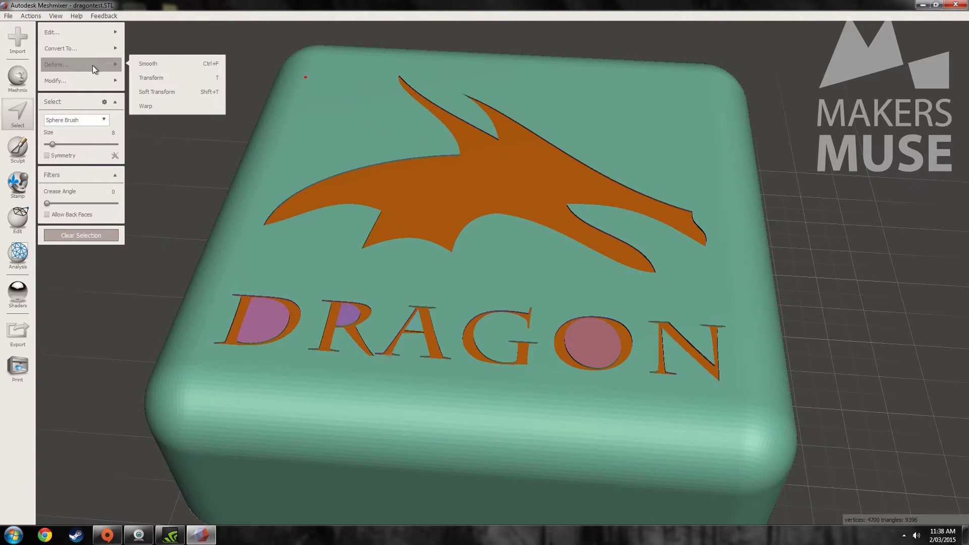
click(172, 77)
right_drag(275, 157, 426, 129)
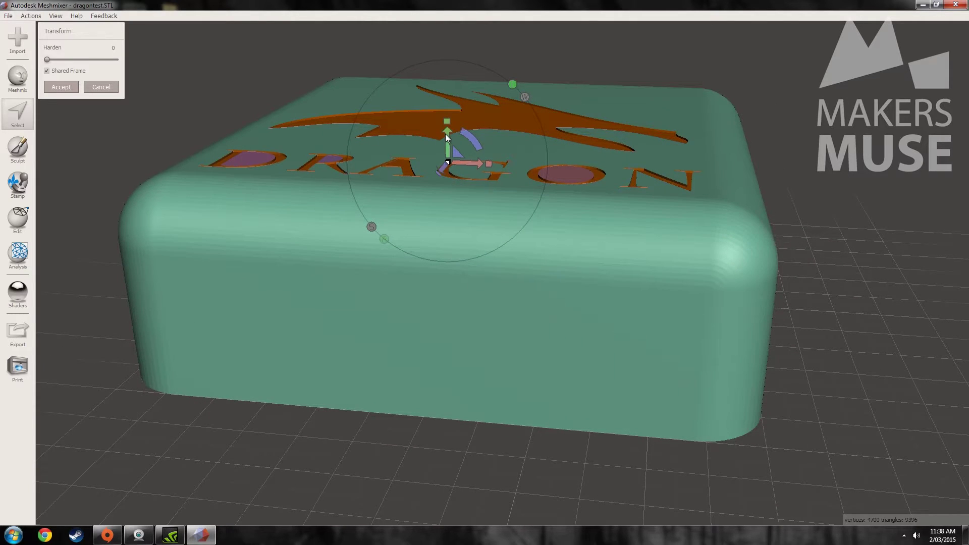
mouse_move(445, 135)
mouse_down()
mouse_move(449, 126)
mouse_move(445, 148)
mouse_move(441, 139)
mouse_up()
right_drag(441, 139, 616, 174)
Raise the selection further along Z and accept the embossed relief
drag(610, 170, 607, 164)
right_drag(607, 164, 482, 254)
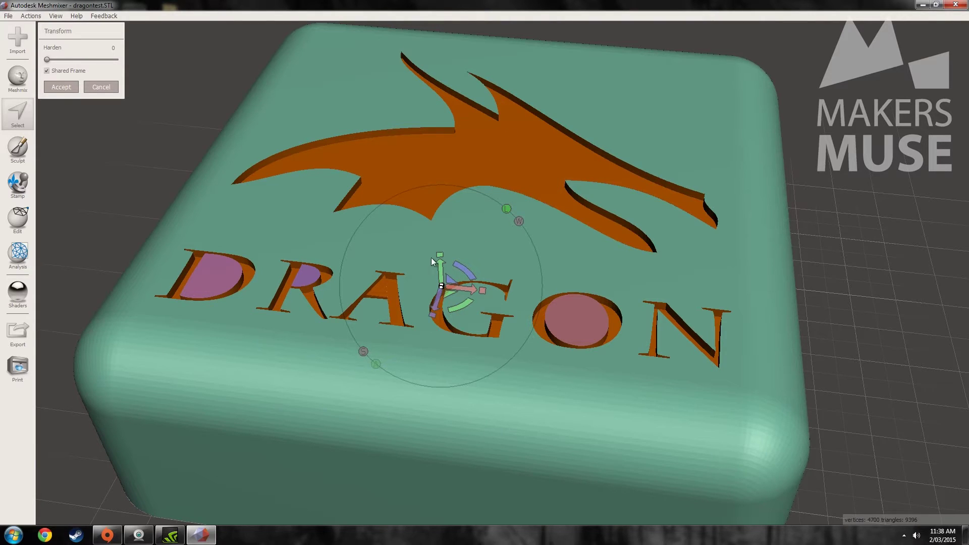
drag(440, 268, 435, 251)
right_drag(435, 251, 182, 80)
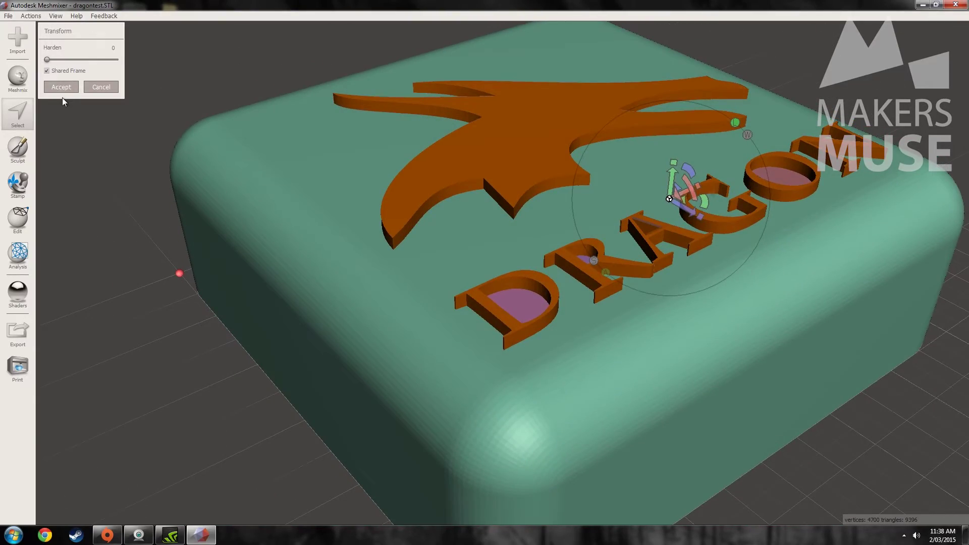
click(61, 88)
right_drag(177, 116, 226, 304)
right_drag(472, 277, 429, 307)
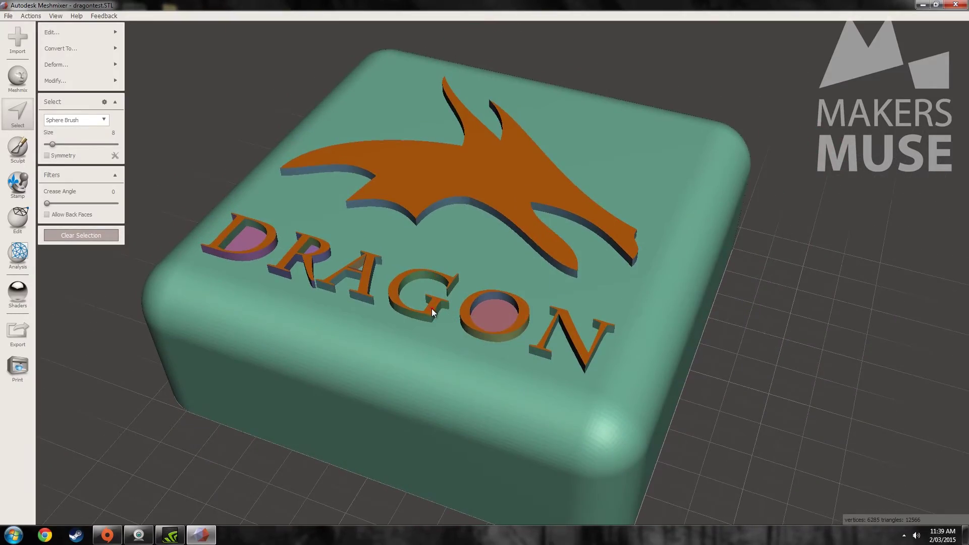
Clear the selection, run Separate Shells, and dismiss the no-multiple-shells message
right_drag(537, 230, 548, 247)
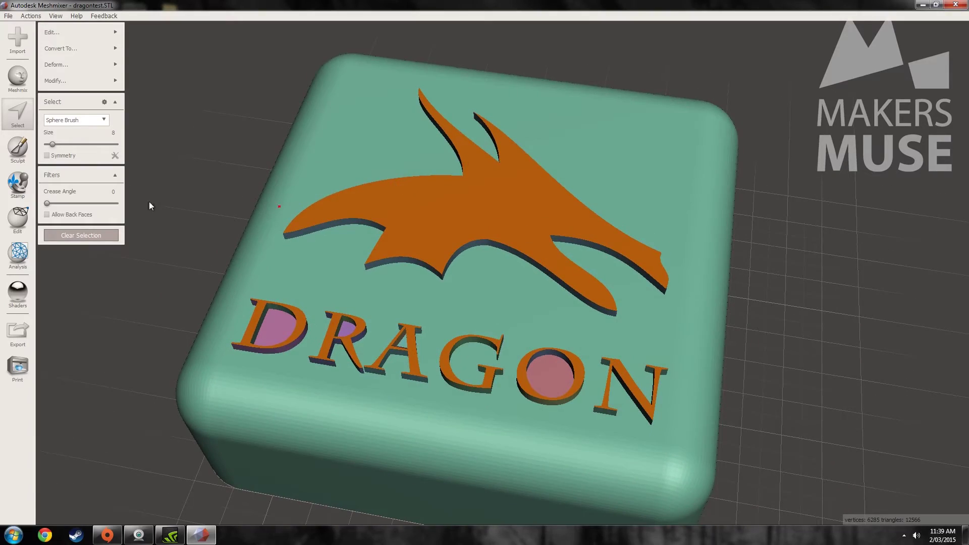
click(84, 236)
right_drag(87, 237, 335, 244)
right_drag(277, 210, 260, 210)
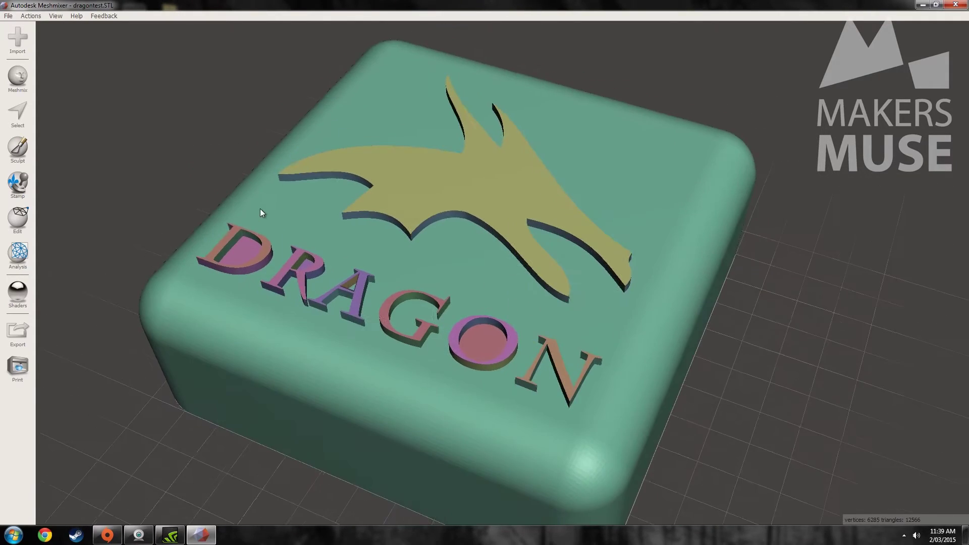
click(8, 218)
click(80, 209)
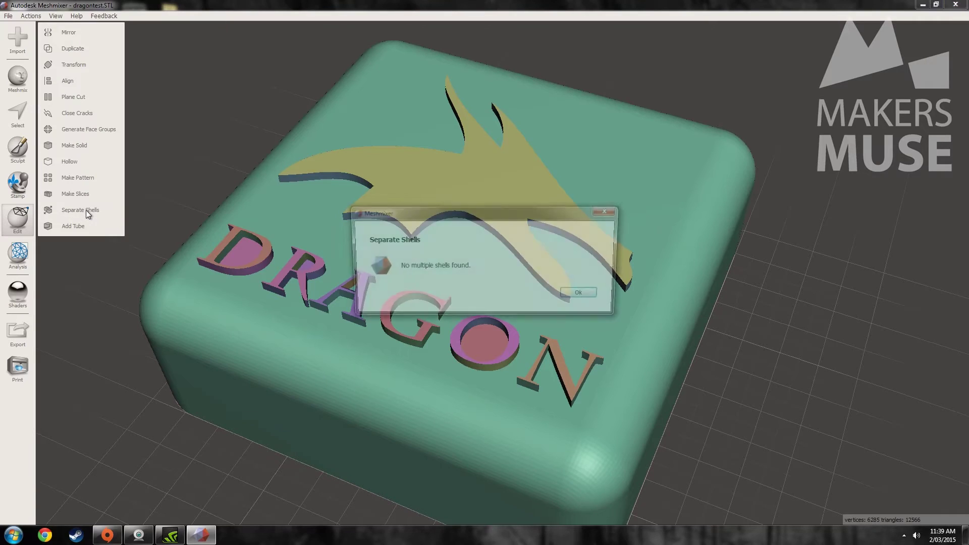
click(583, 296)
Run Auto Repair All from the Inspector to fix mesh problems
click(18, 254)
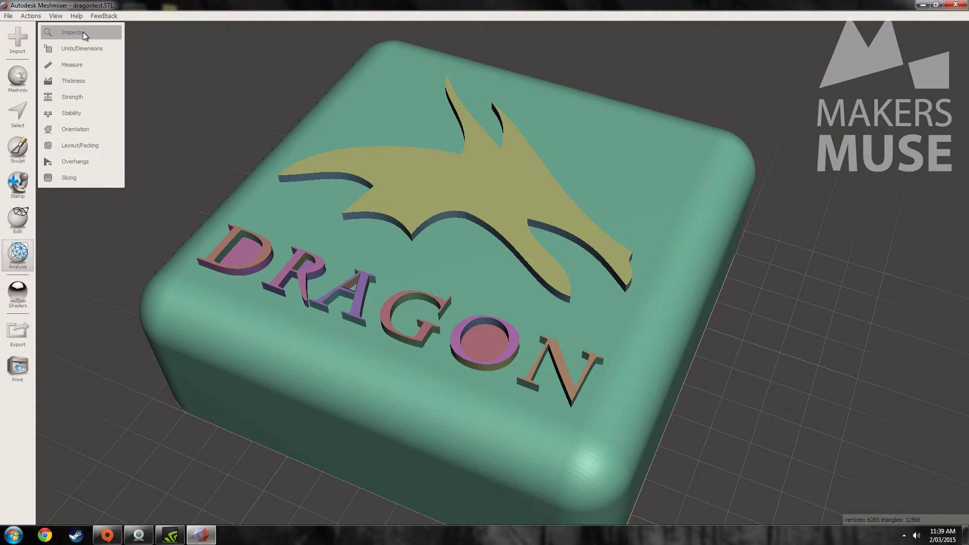
click(83, 35)
right_drag(367, 172, 343, 149)
click(81, 94)
right_drag(397, 201, 492, 212)
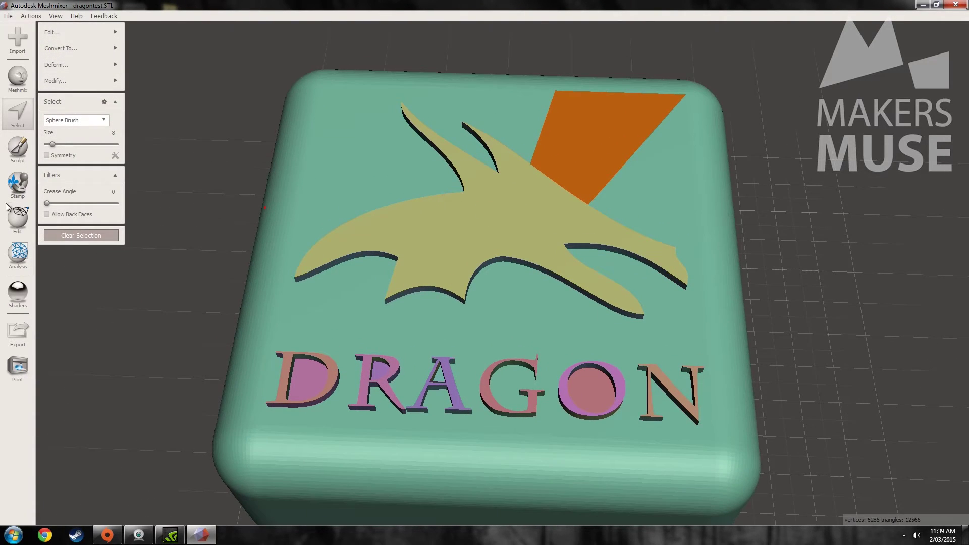
Regenerate face groups at angle threshold 10 and select the raised dragon group
click(29, 220)
click(83, 125)
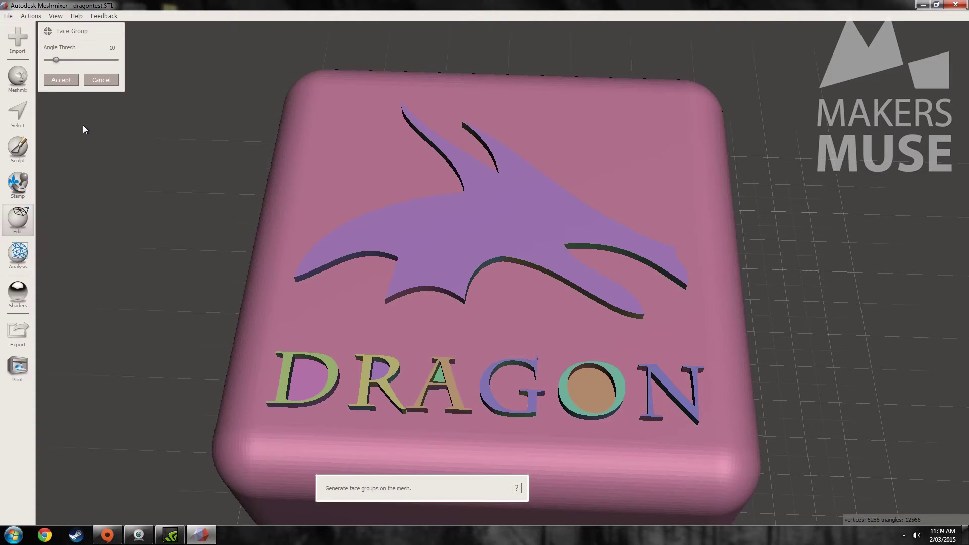
click(18, 114)
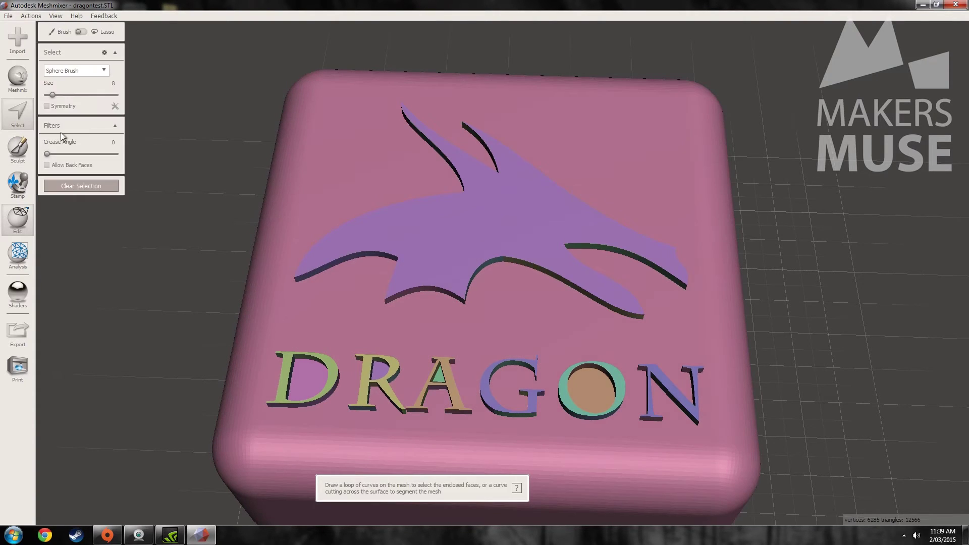
double_click(502, 204)
right_drag(496, 194, 510, 189)
mouse_move(68, 32)
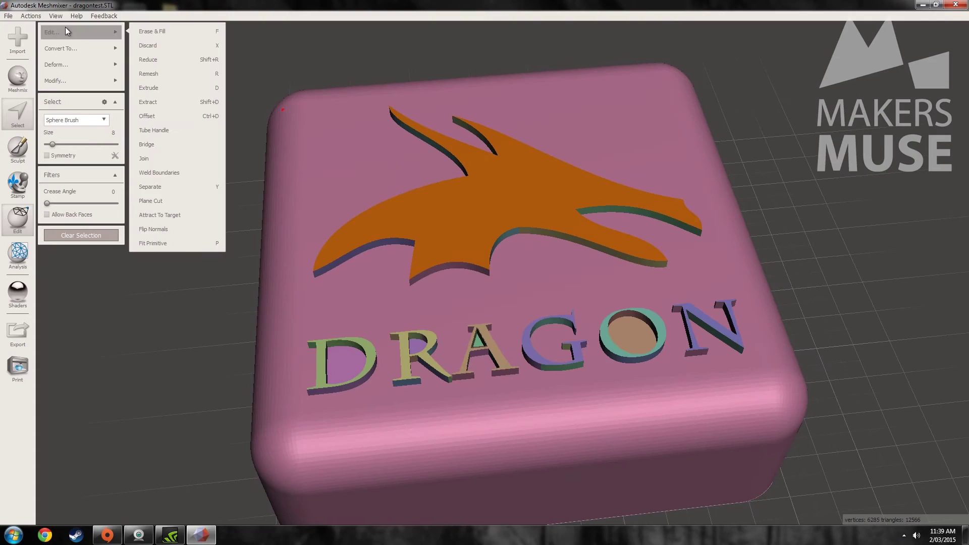